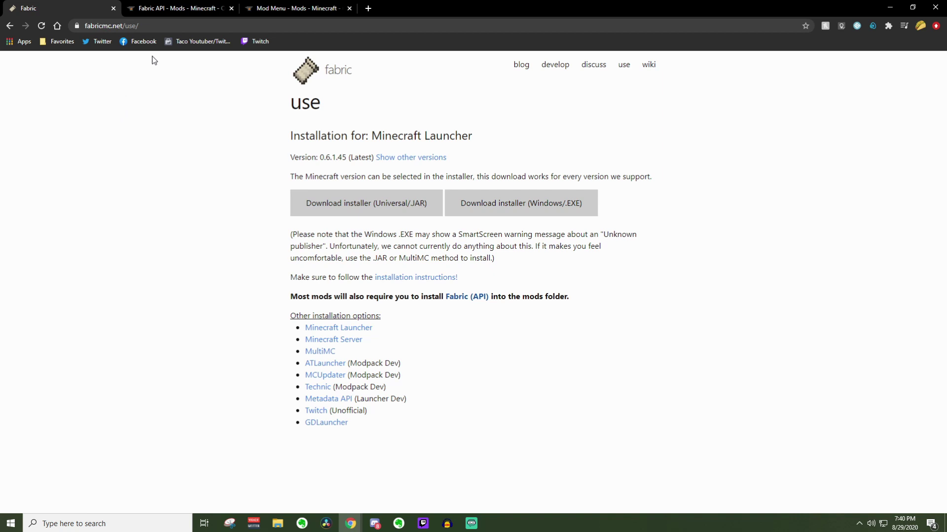
Download the Universal/.JAR Fabric installer from the Fabric use page and keep the flagged file
click(173, 7)
click(291, 9)
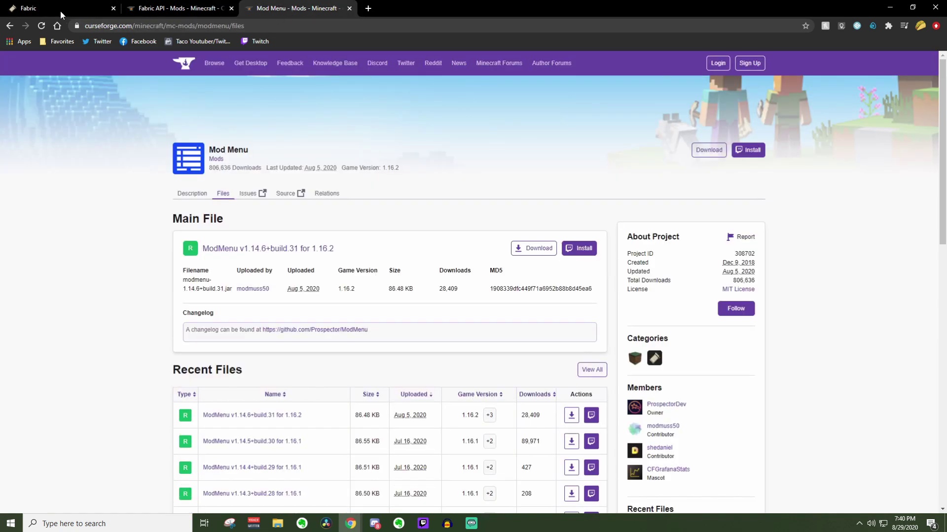
click(130, 10)
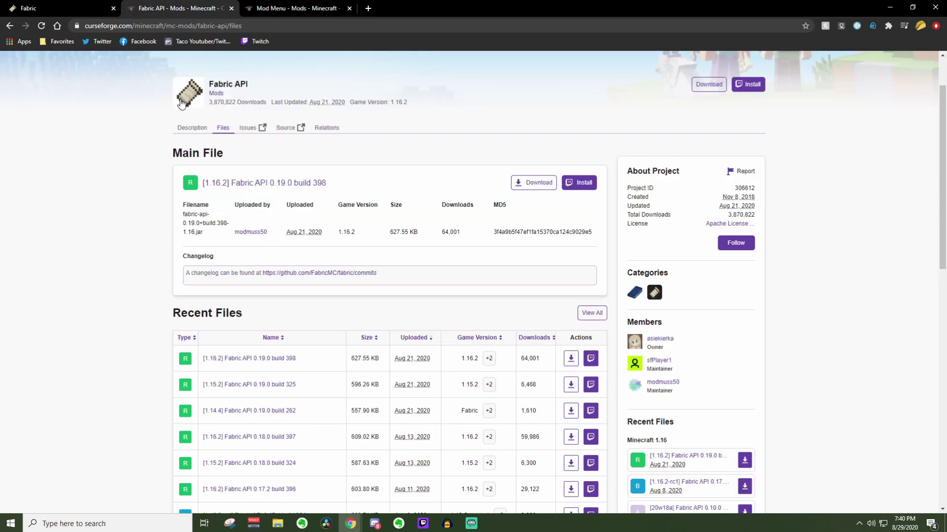
click(275, 10)
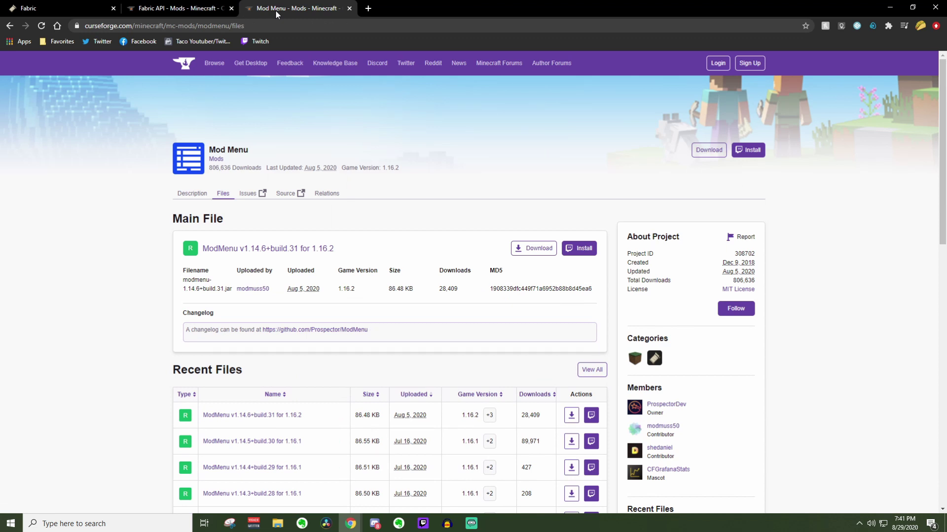
key(ctrl+1)
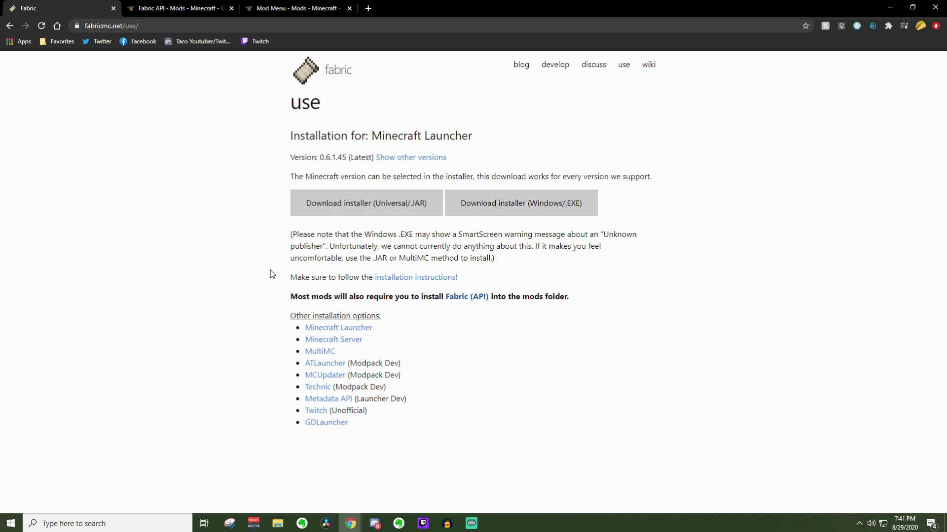
click(321, 213)
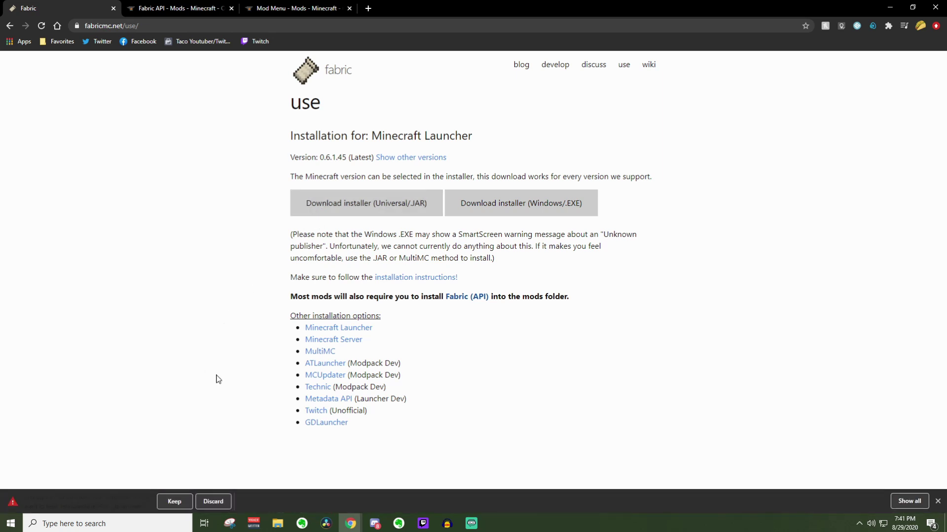
click(174, 502)
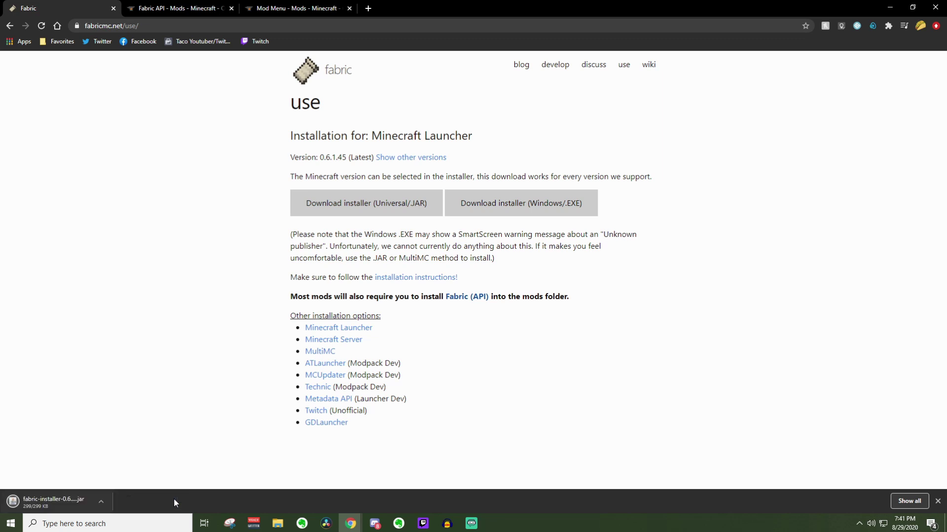
Download the [1.16.2] Fabric API 0.19.0 build 398 file from CurseForge and keep it
click(158, 9)
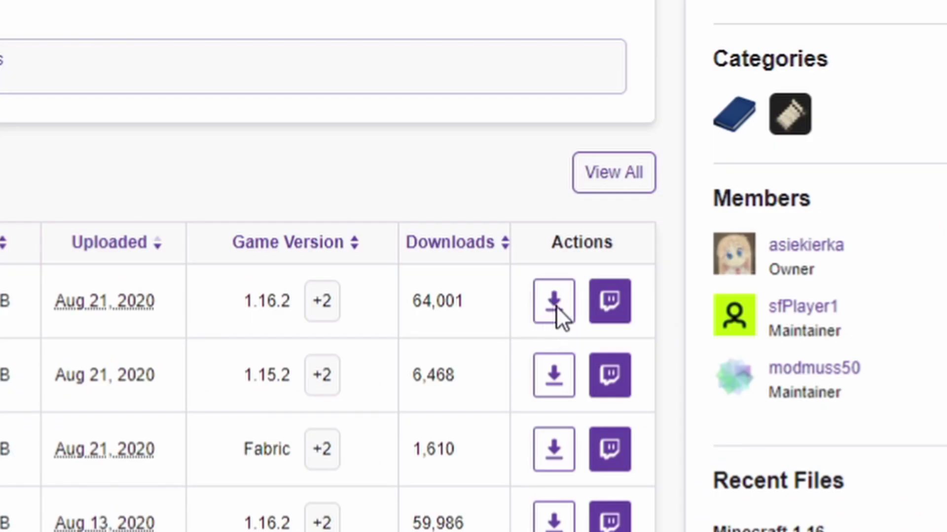
click(572, 364)
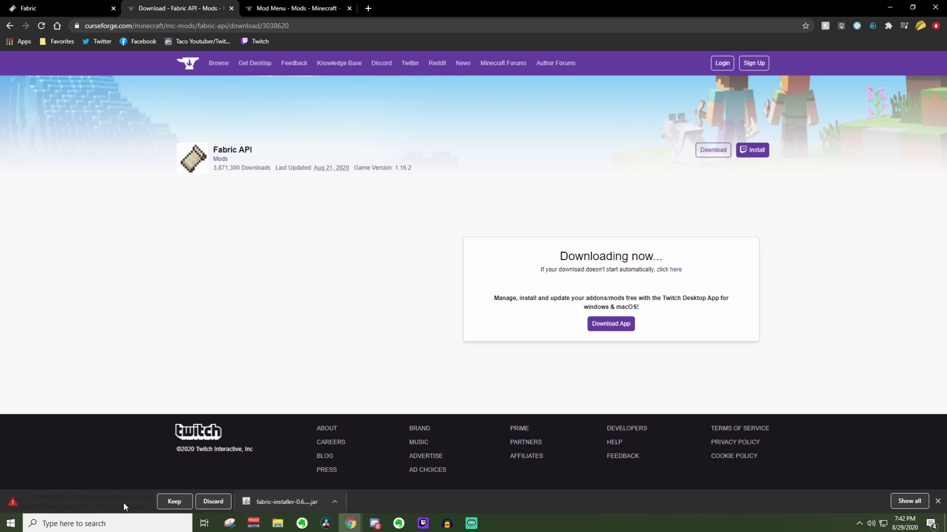
click(168, 503)
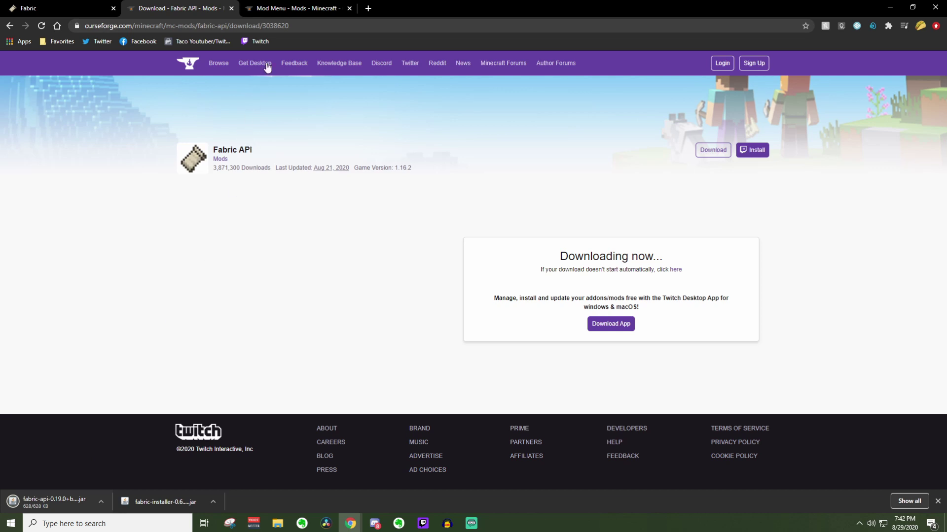
Download ModMenu v1.14.6+build.31 for 1.16.2 from its CurseForge page and keep the file
click(285, 9)
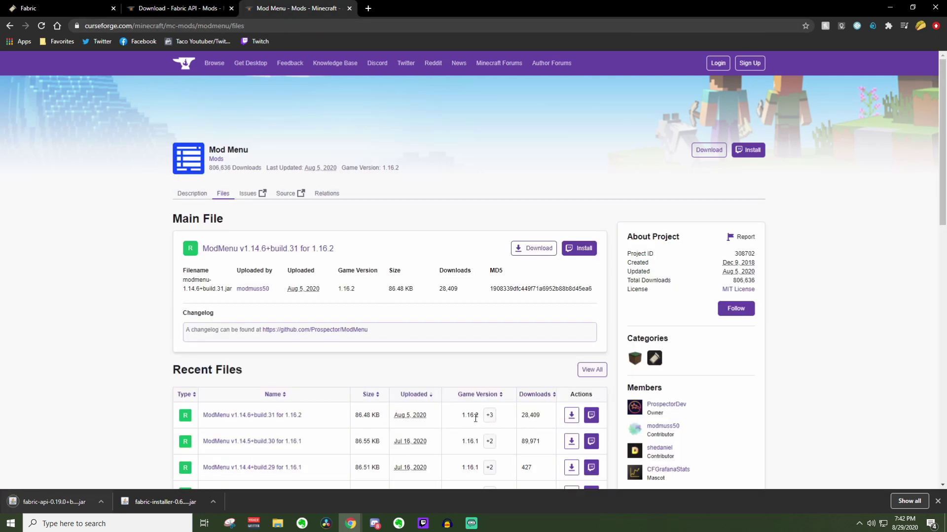
click(572, 417)
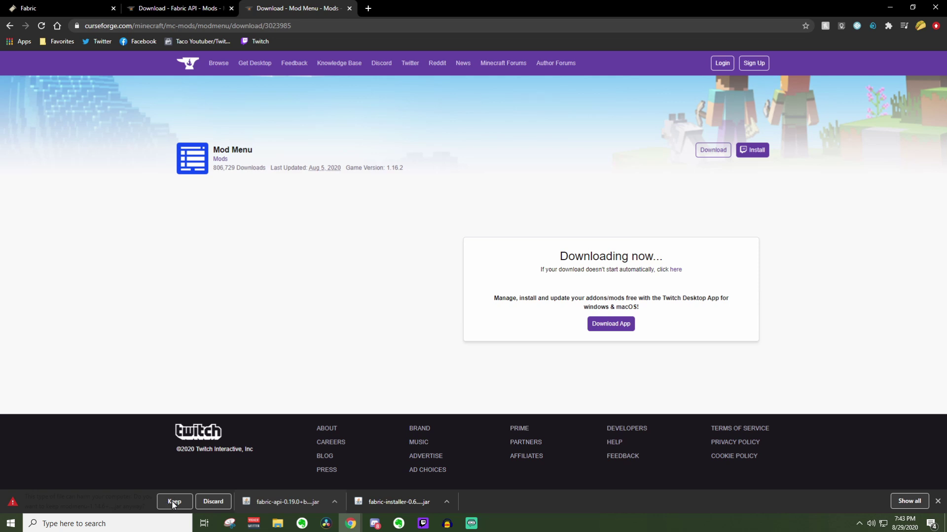
click(174, 502)
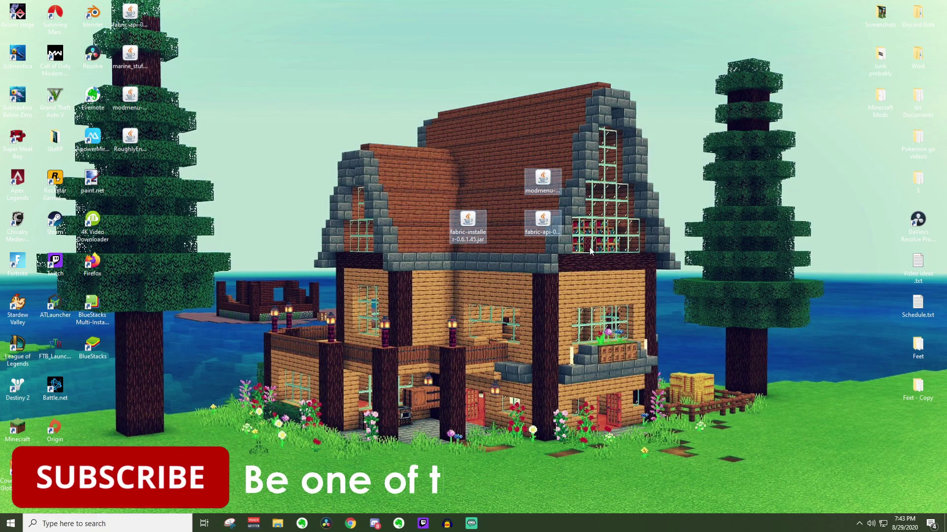
Run the Fabric installer from the desktop, install loader 0.9.2+build.206 for Minecraft 1.16.2 with a profile, and close the installer
drag(477, 183, 613, 256)
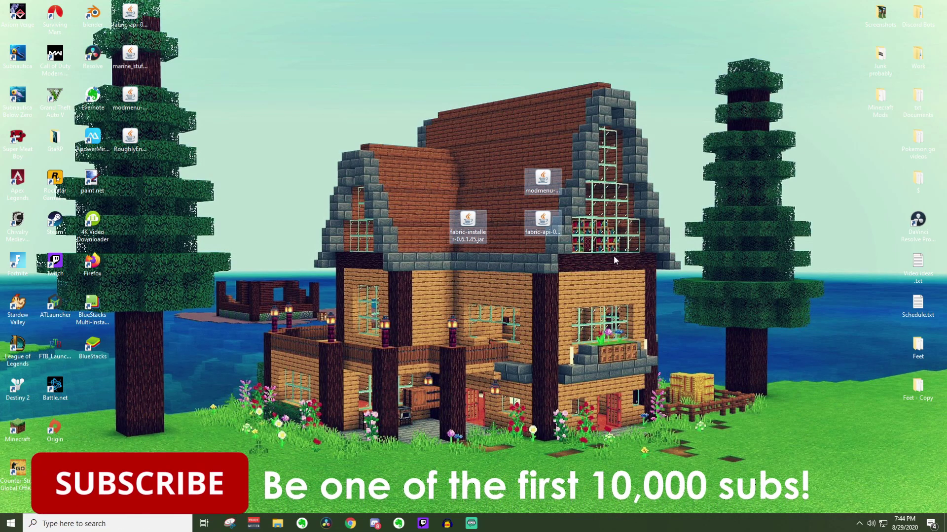
click(391, 201)
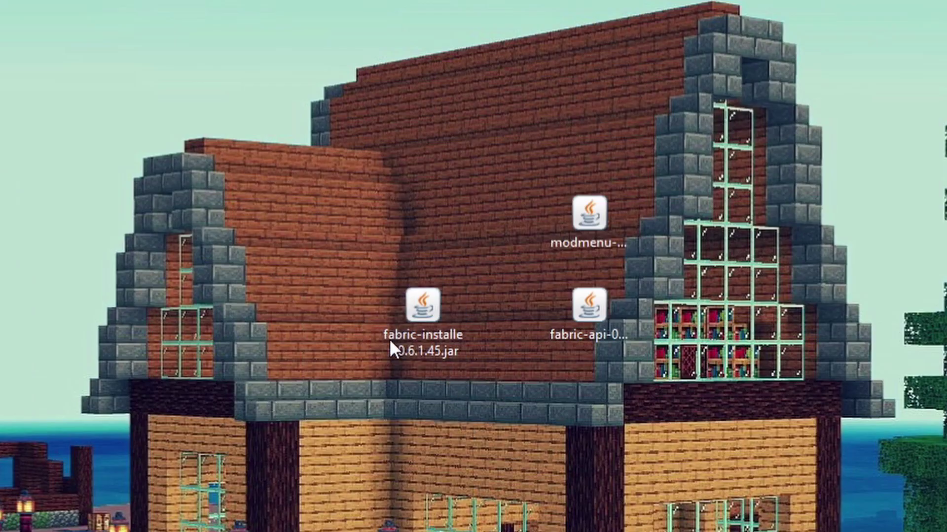
double_click(440, 337)
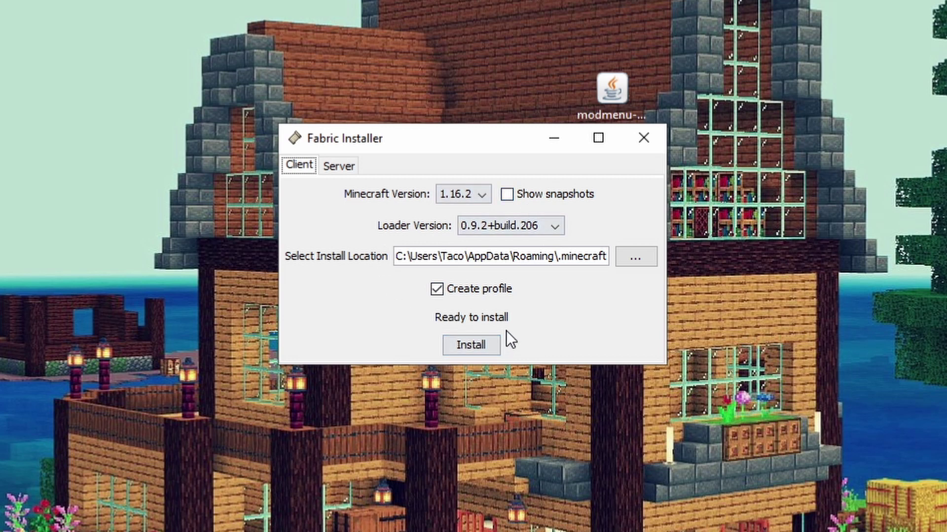
click(483, 346)
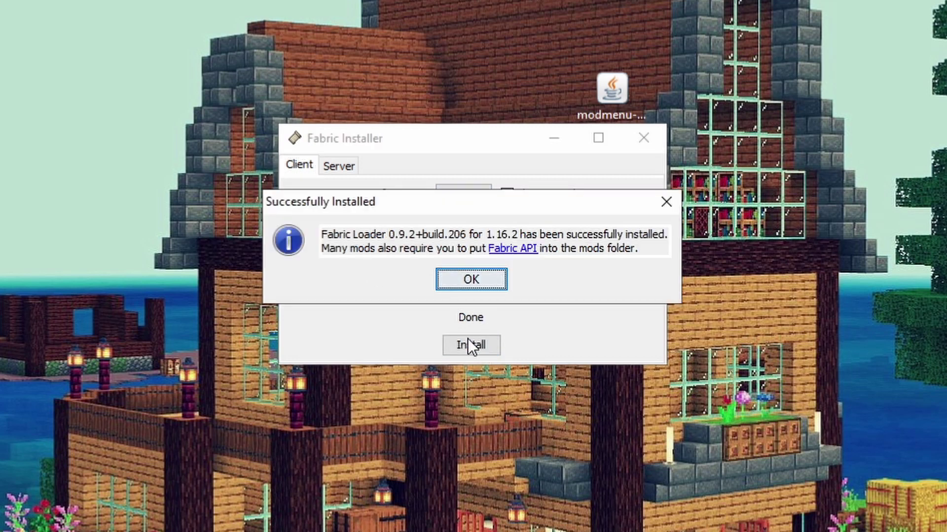
click(476, 282)
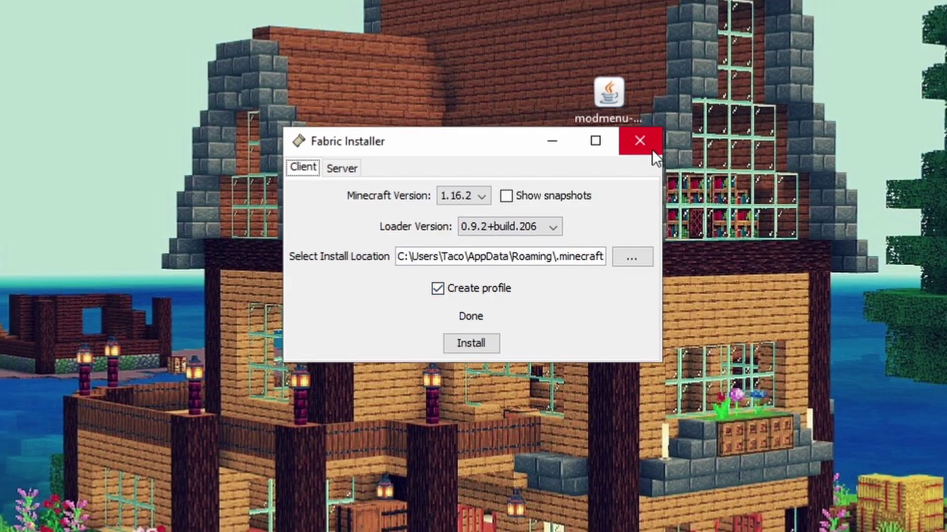
click(652, 150)
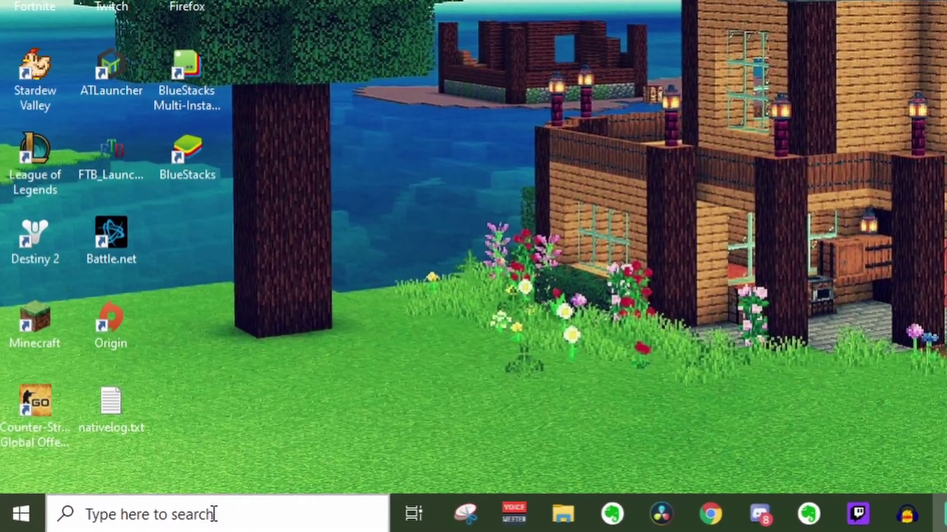
Search Windows for Run and use it to open the %appdata% folder
click(105, 524)
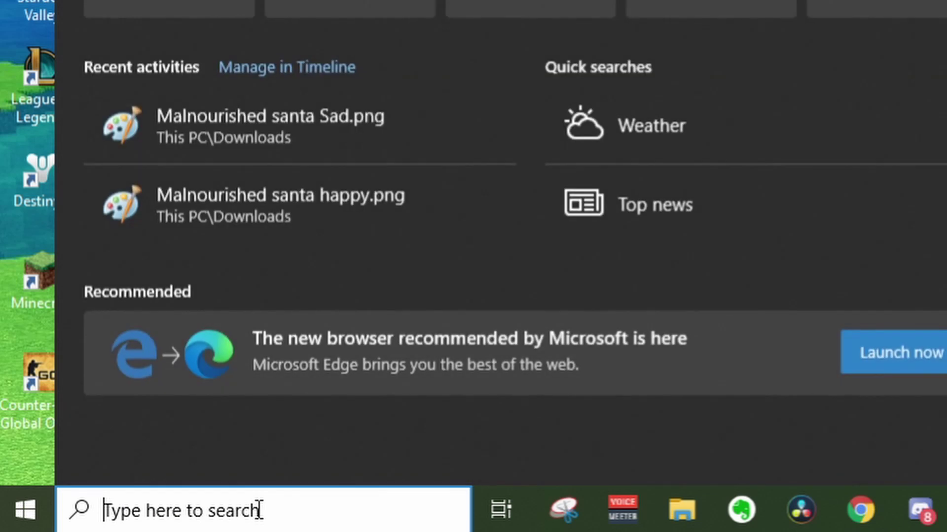
text(run)
key(Return)
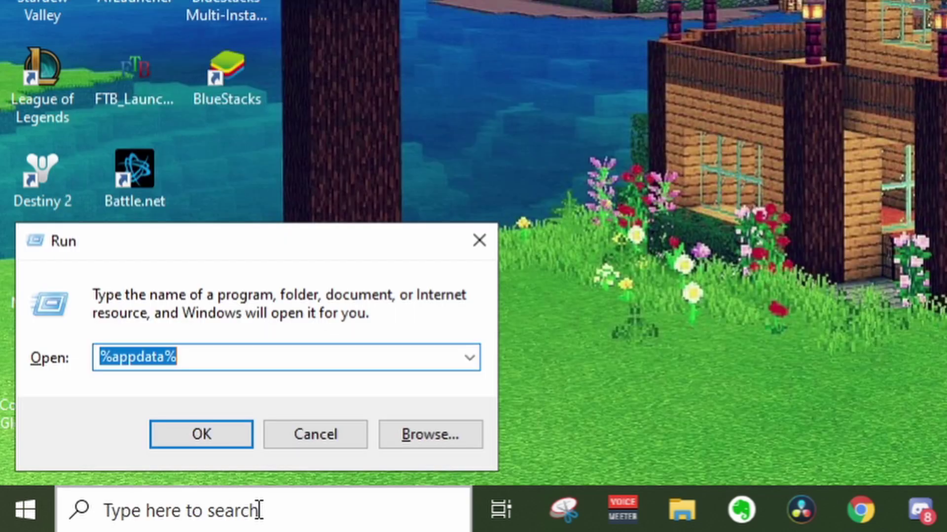
click(268, 353)
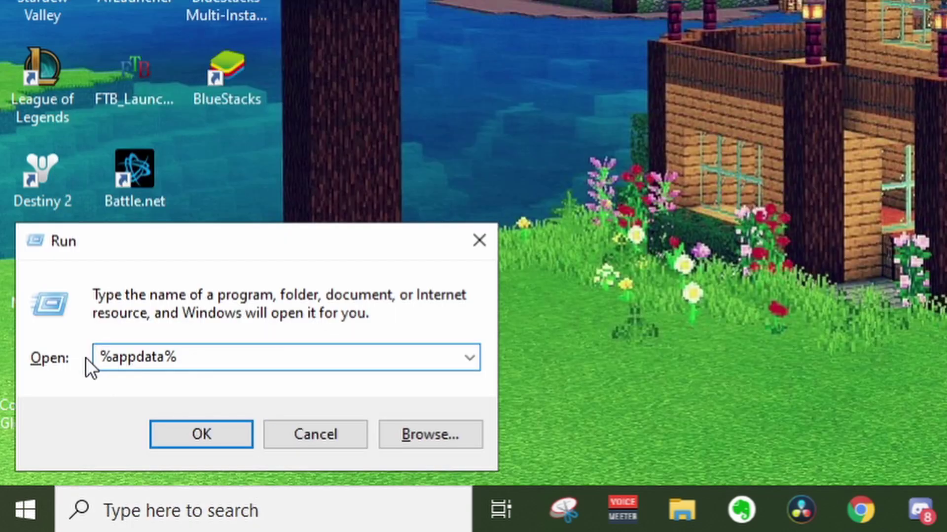
click(114, 357)
drag(115, 357, 175, 357)
click(174, 357)
click(224, 434)
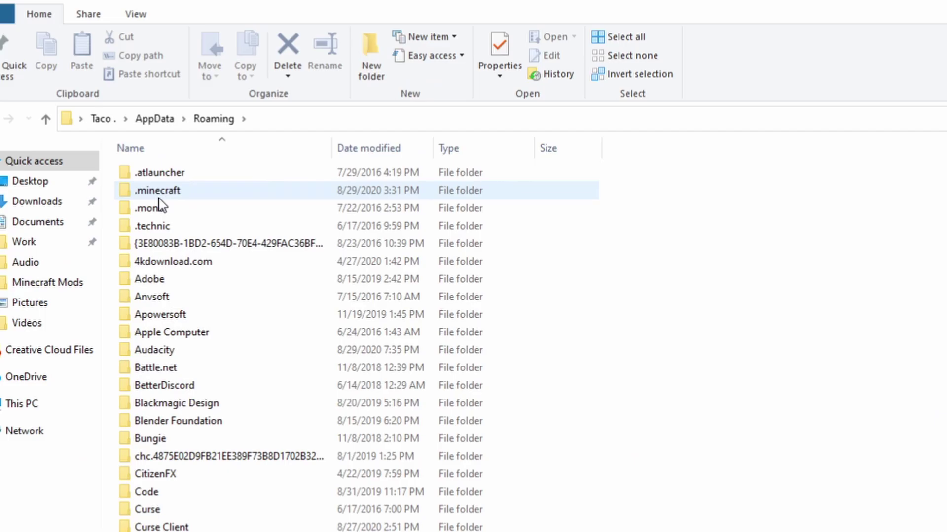
Open the .minecraft folder inside Roaming and refresh its listing
double_click(158, 198)
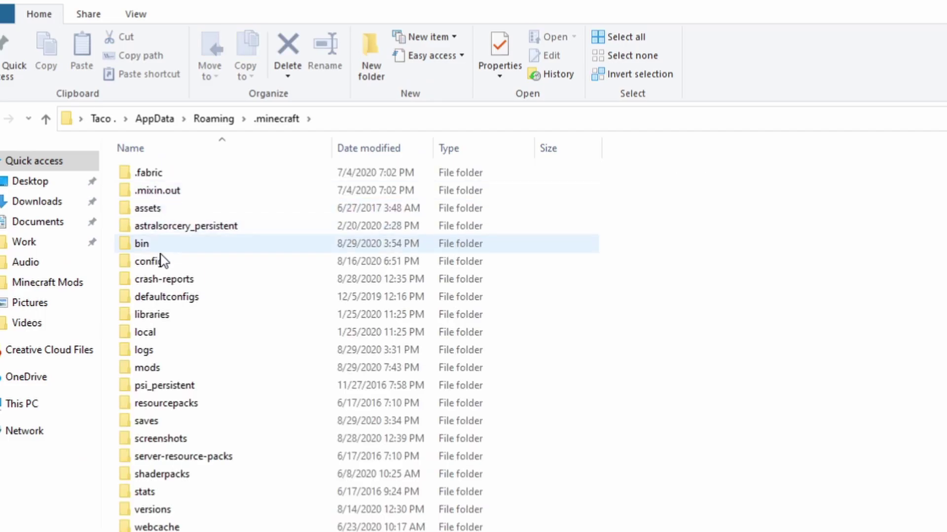
scroll(173, 300, down, 1)
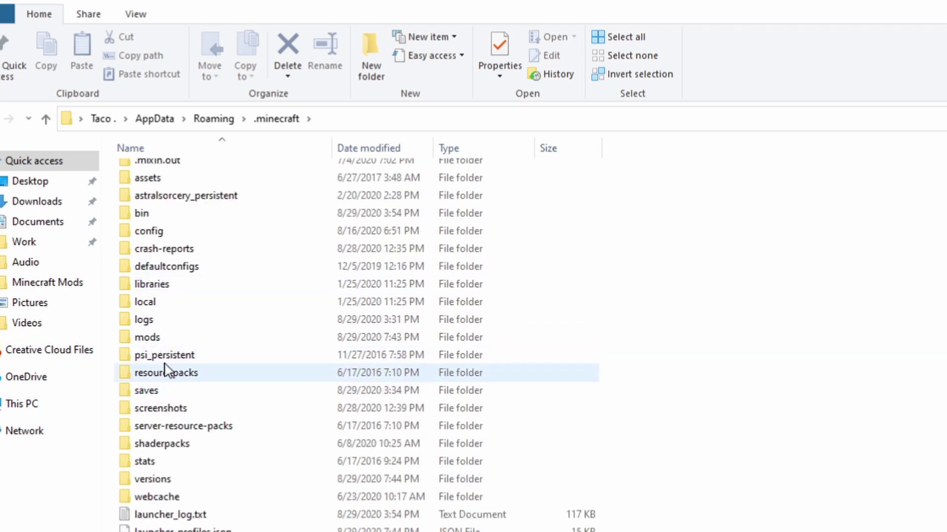
key(F5)
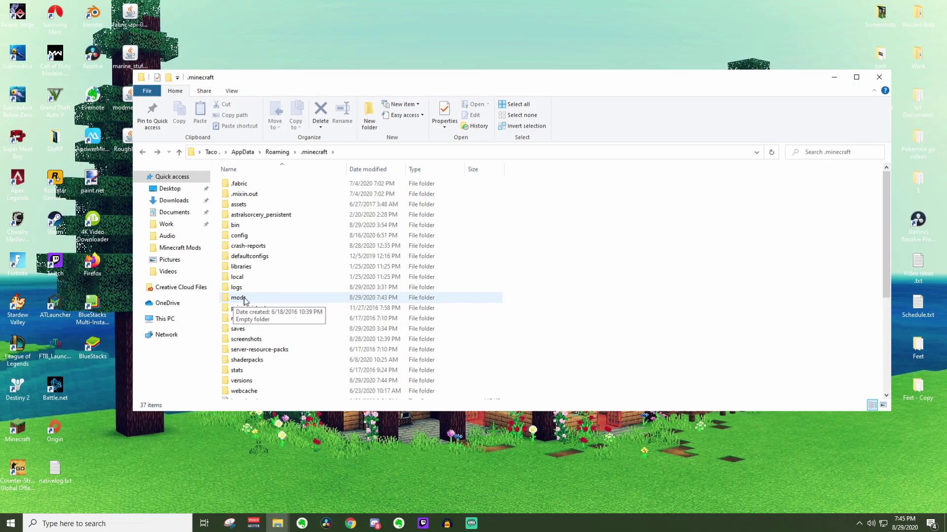
right_click(512, 297)
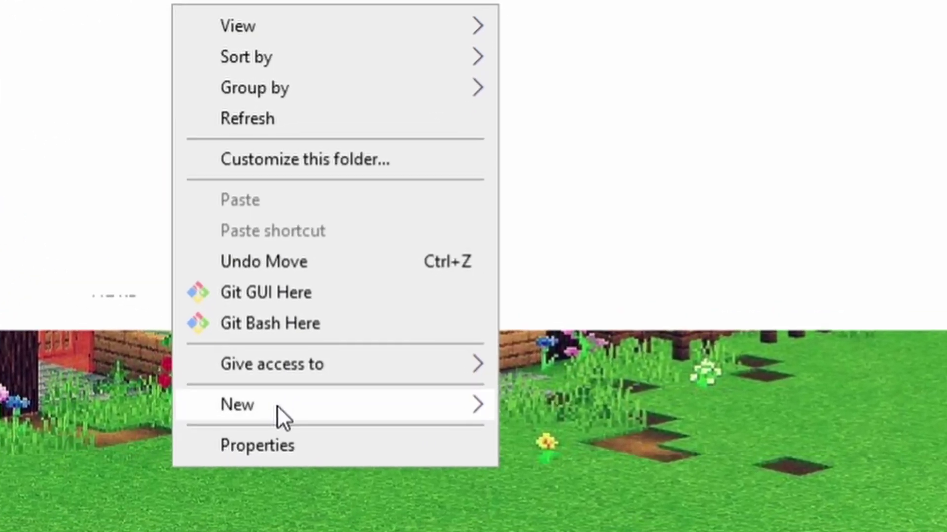
mouse_move(577, 433)
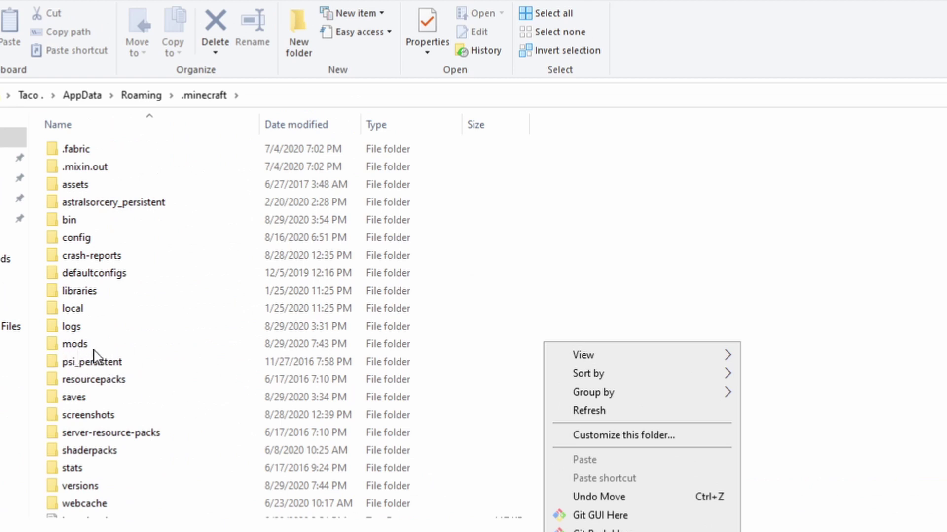
click(570, 298)
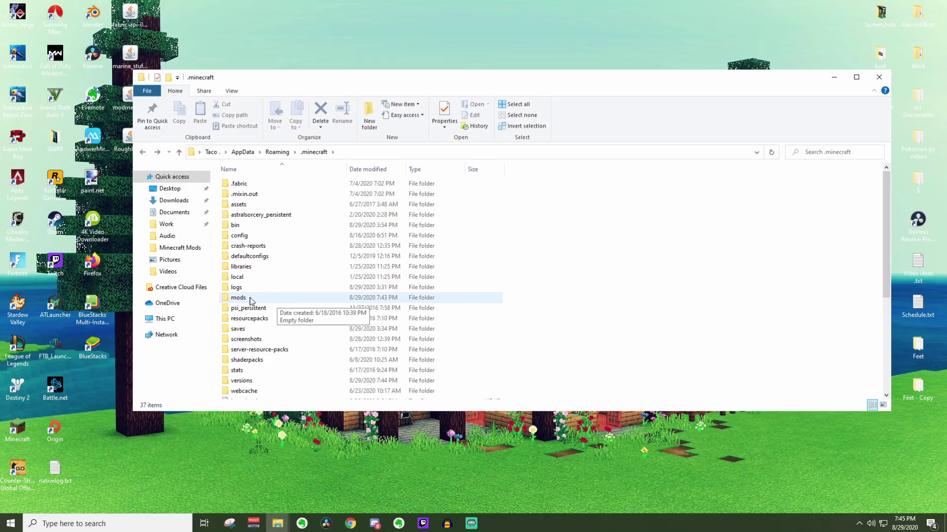
Open the mods folder, move the Fabric API and Mod Menu jar files from the desktop into it, and close the folder window
double_click(238, 297)
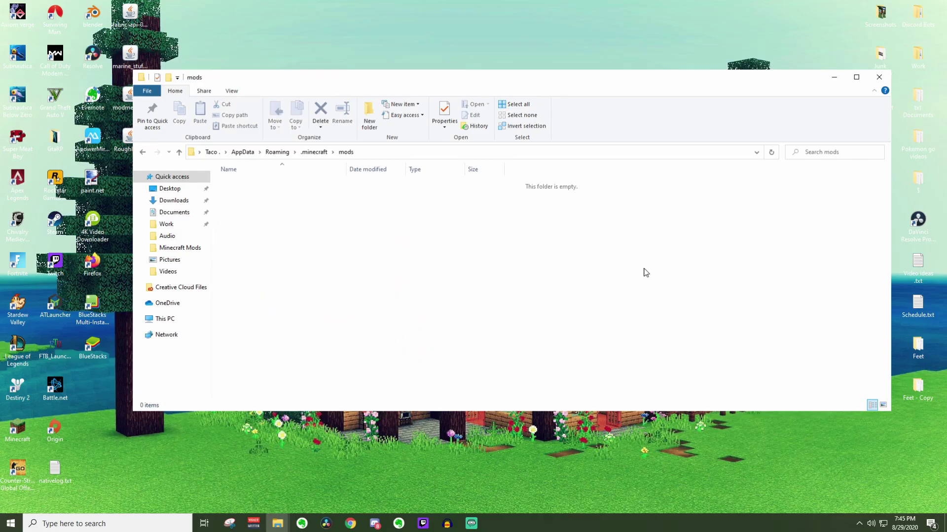
drag(393, 89, 356, 283)
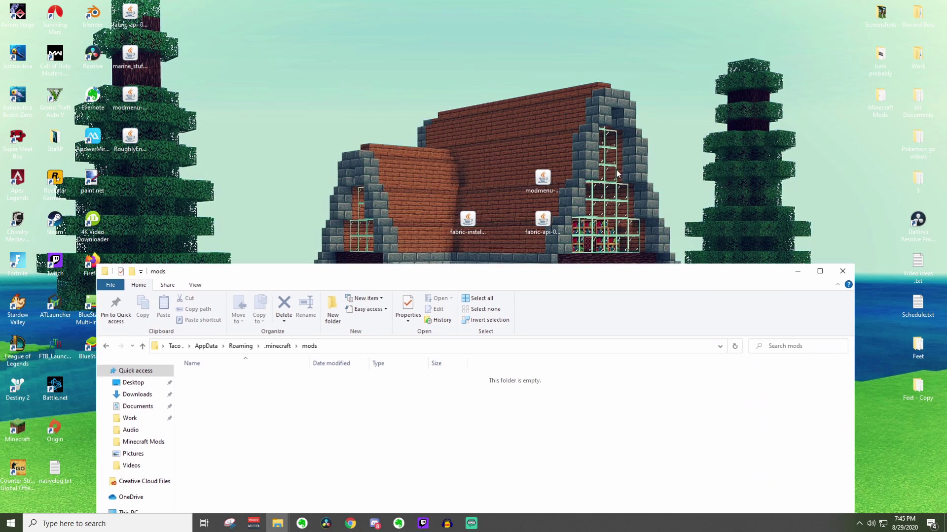
click(542, 221)
ctrl+click(543, 178)
drag(544, 184, 296, 417)
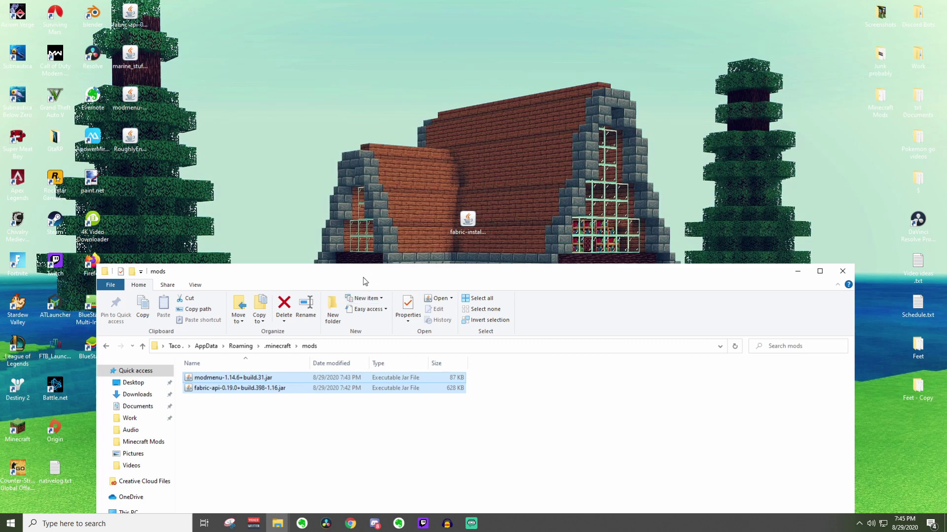
drag(365, 264, 361, 91)
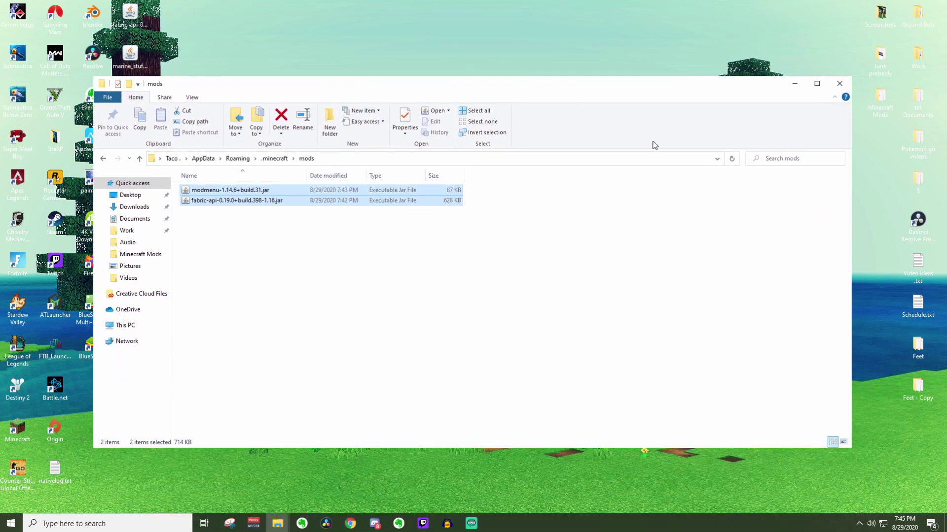
click(848, 85)
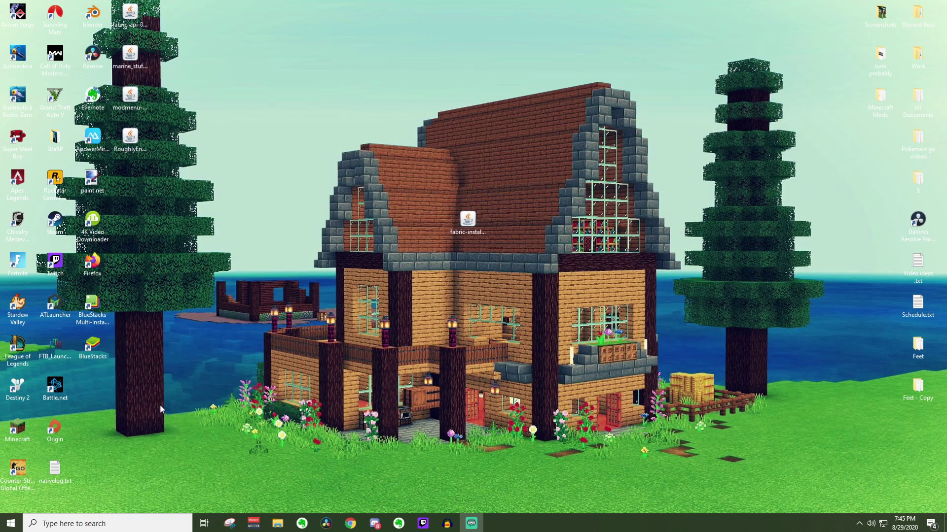
Open the Minecraft Launcher and look through the available game installations, keeping fabric-loader-1.16.2 as the selected one
double_click(25, 428)
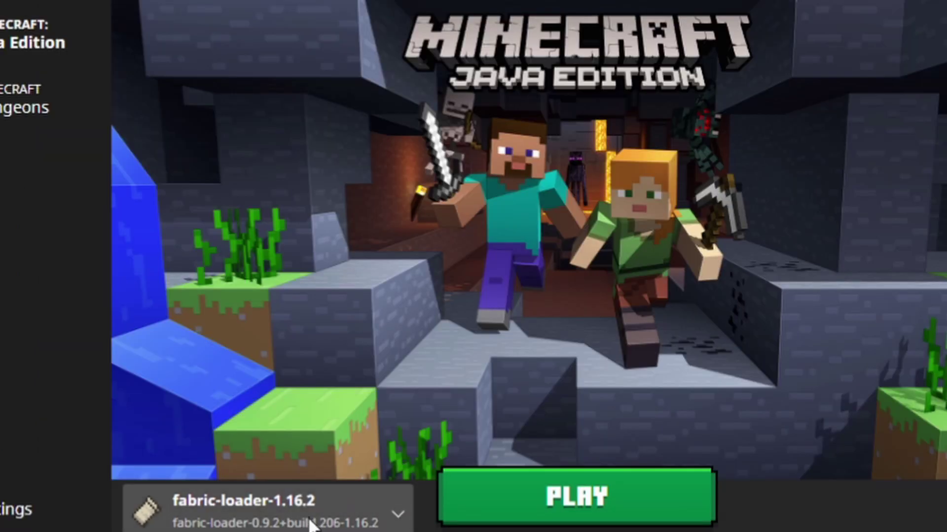
click(401, 508)
scroll(300, 298, down, 5)
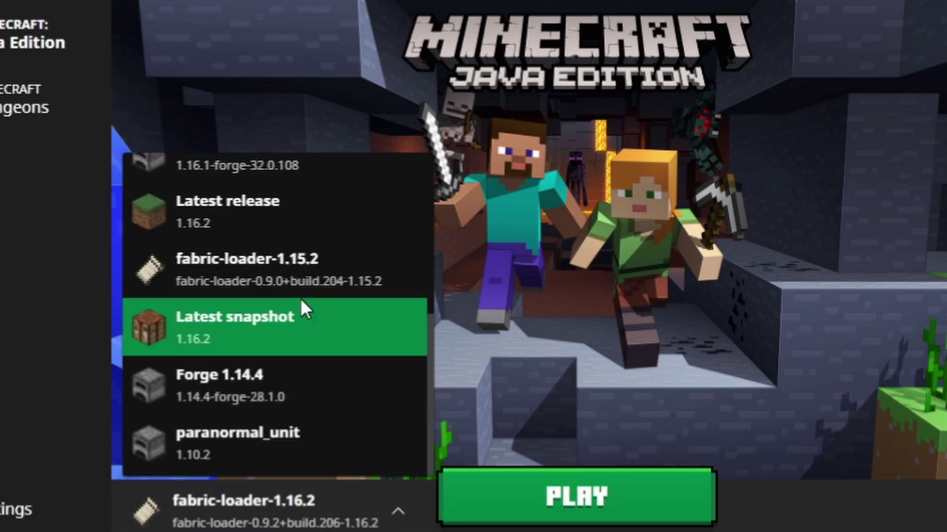
scroll(301, 298, up, 5)
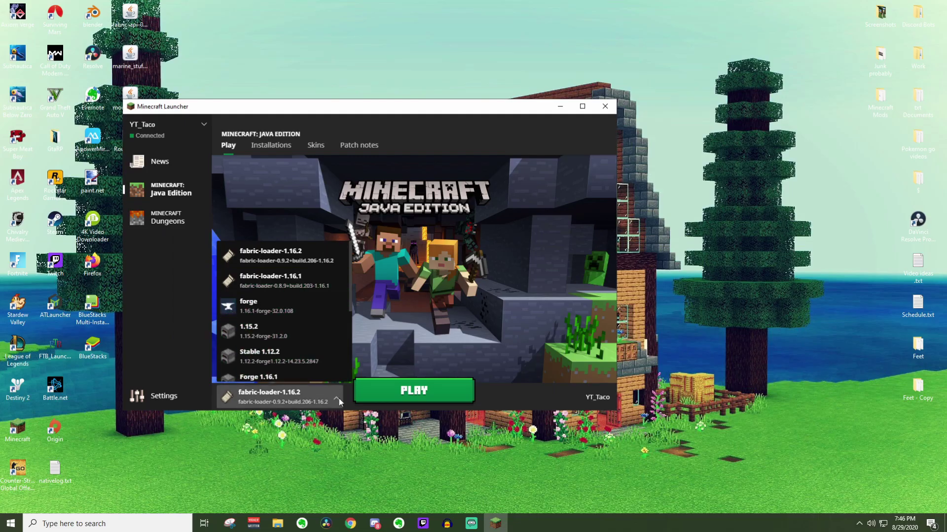
click(337, 398)
click(267, 147)
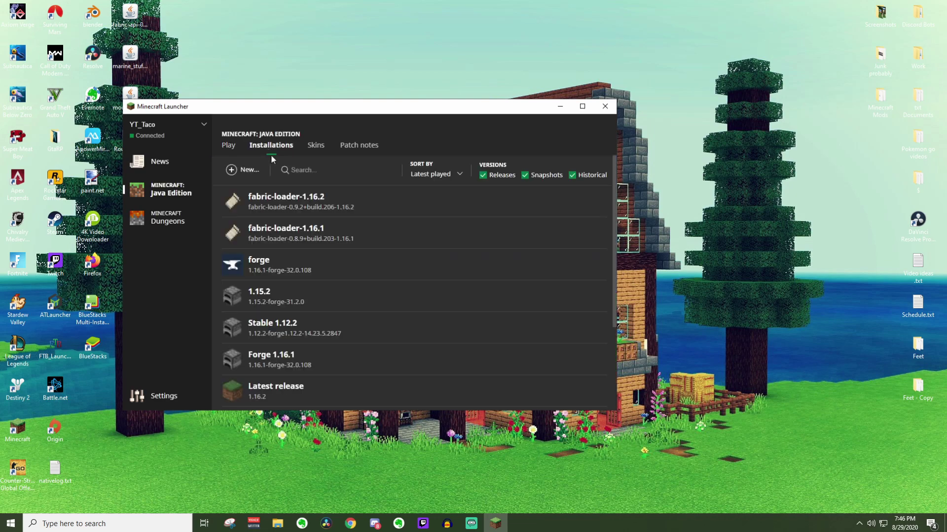
click(241, 170)
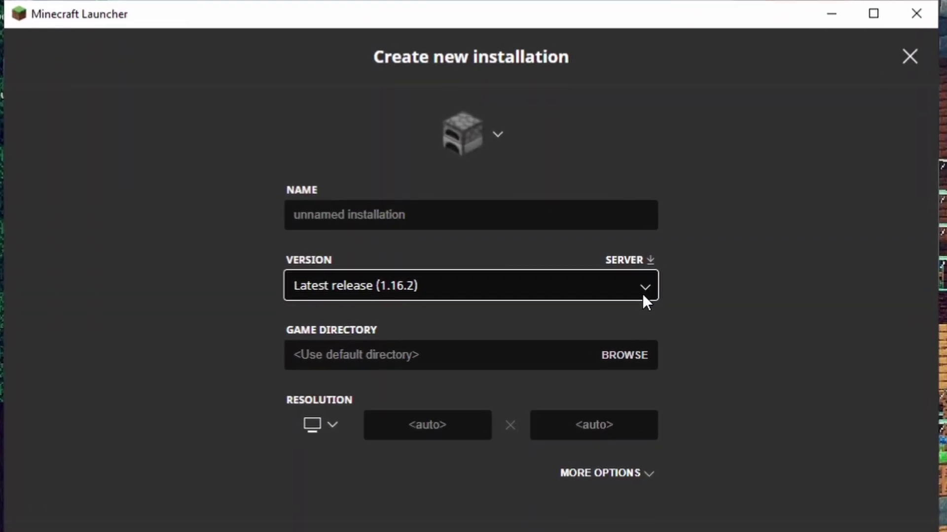
click(502, 260)
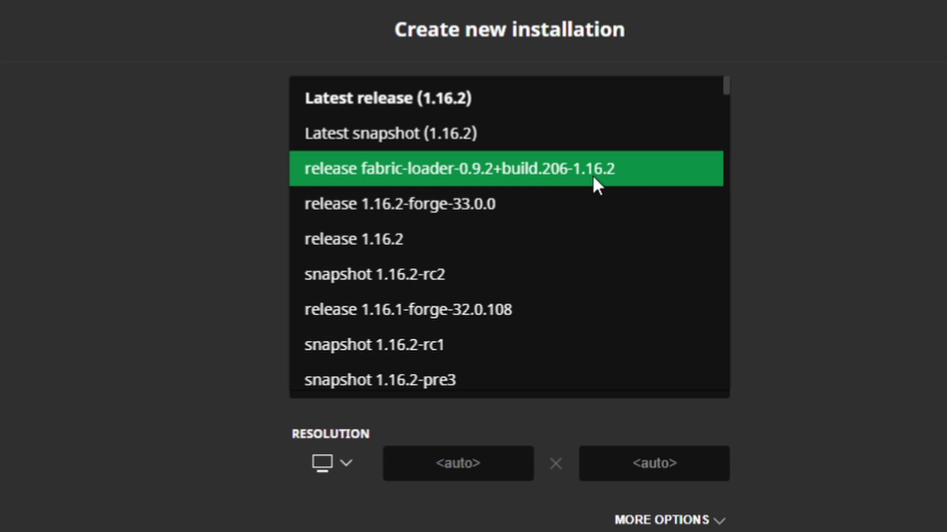
click(572, 168)
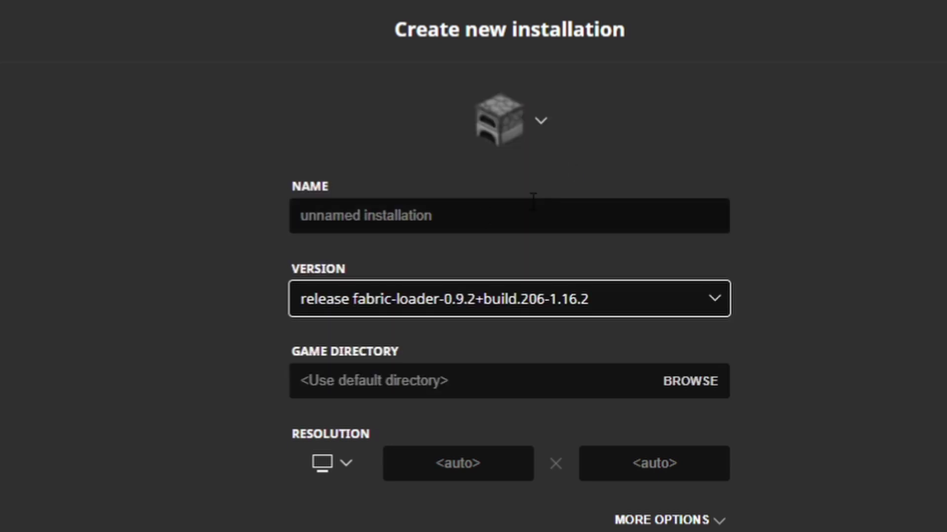
click(427, 206)
text(dfhhjj)
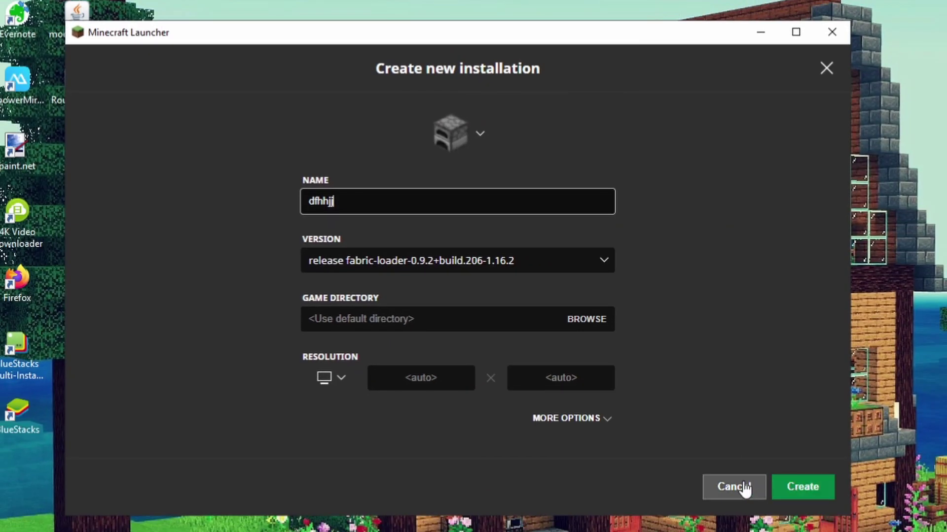
click(733, 487)
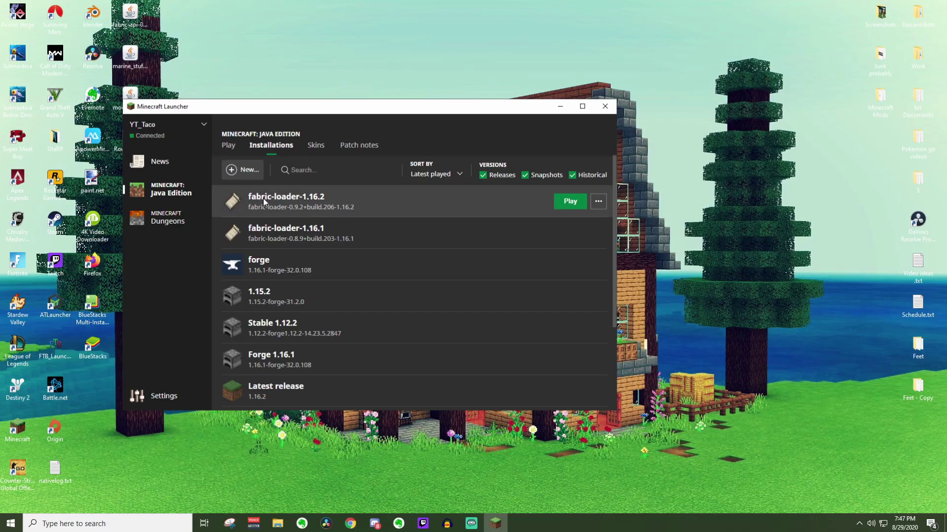
Launch Minecraft with the fabric-loader-1.16.2 installation, check the list of installed mods, and return to the title screen
click(229, 146)
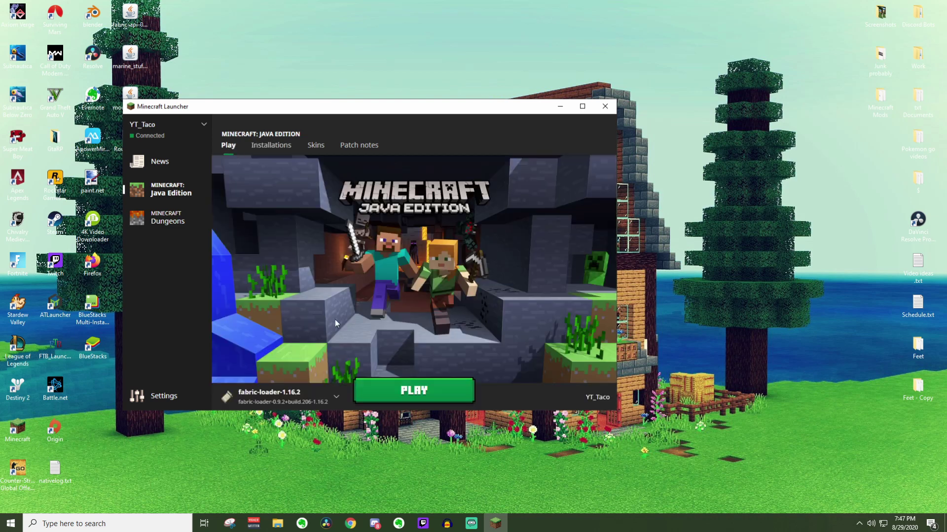
click(401, 404)
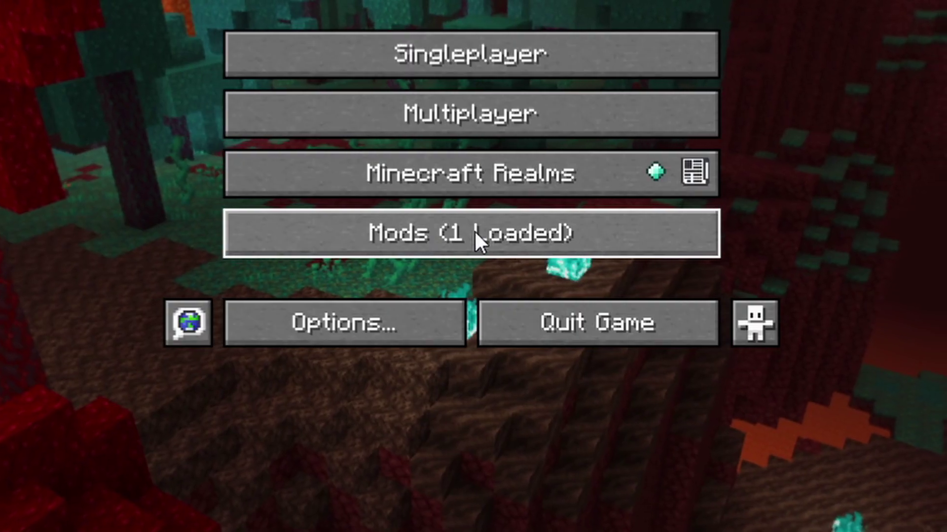
click(473, 252)
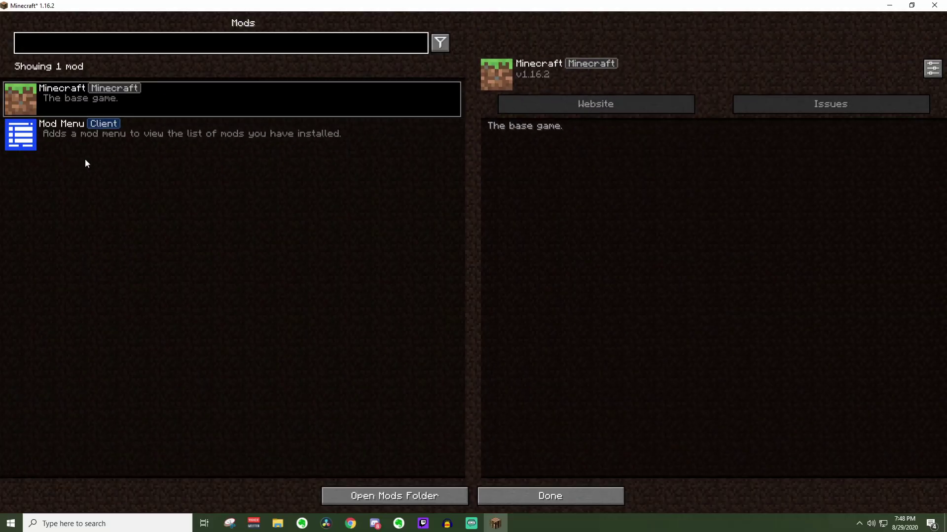
key(Escape)
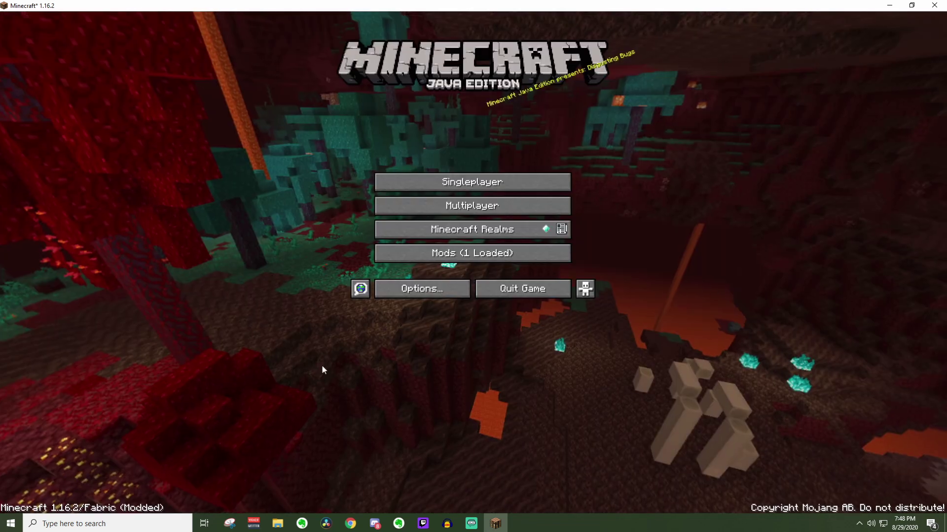